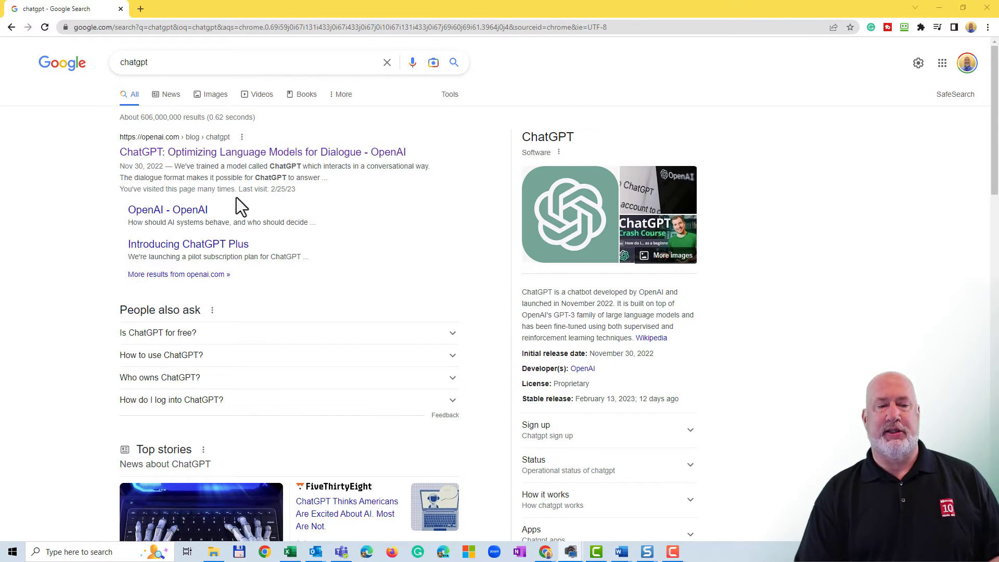
Open OpenAI's 'ChatGPT: Optimizing Language Models for Dialogue' blog post from the Google results.
{"action": "left_click", "coordinate": [277, 152]}
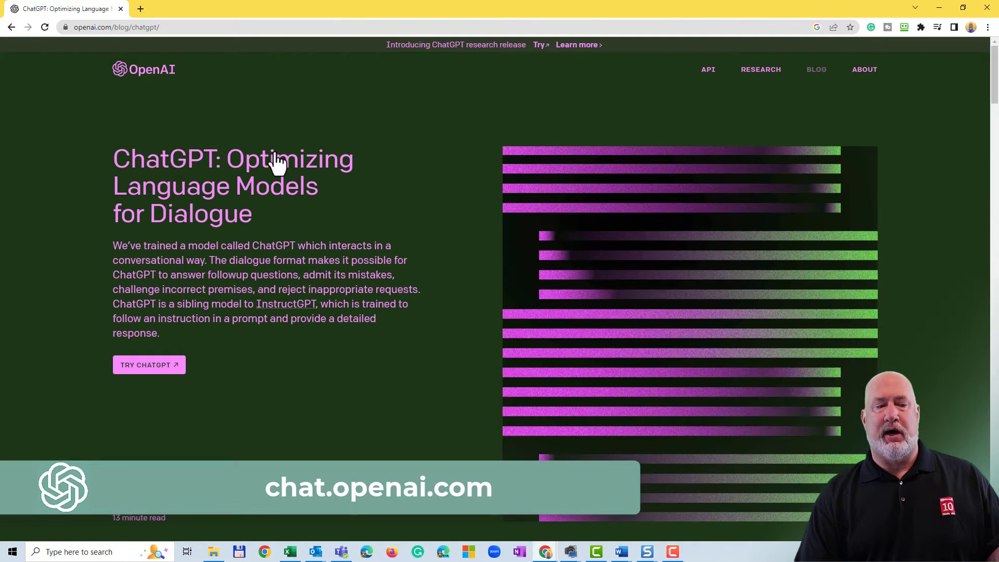
{"action": "left_click", "coordinate": [157, 365]}
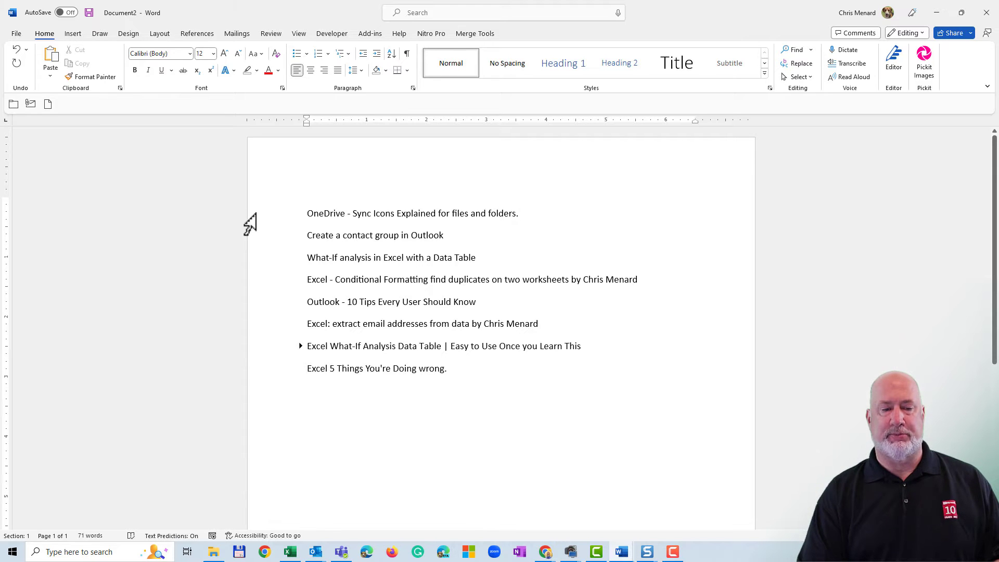
Select and copy the eight video title lines in Word, then minimize Word.
{"action": "left_click_drag", "start_coordinate": [272, 212], "coordinate": [293, 370]}
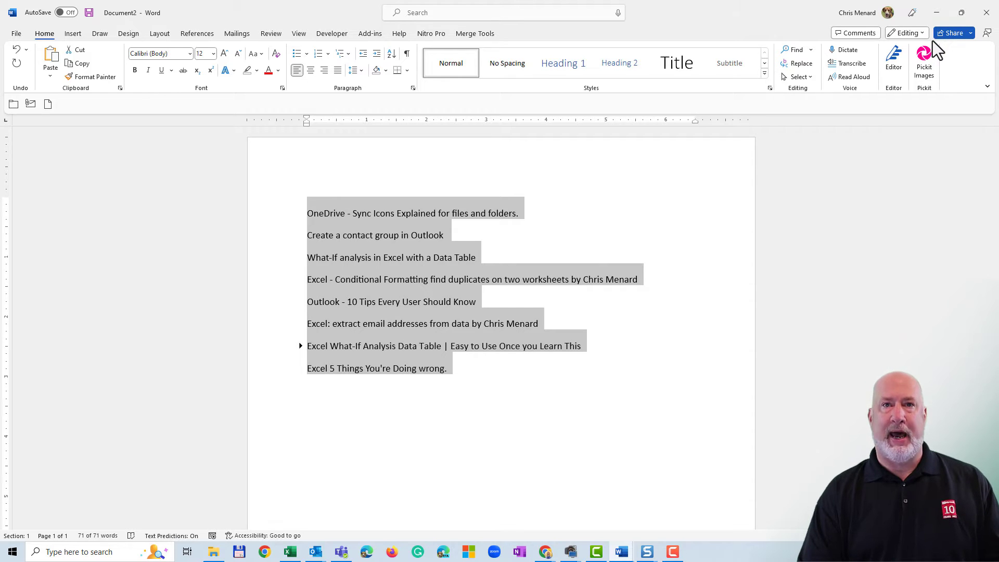
{"action": "left_click", "coordinate": [938, 15]}
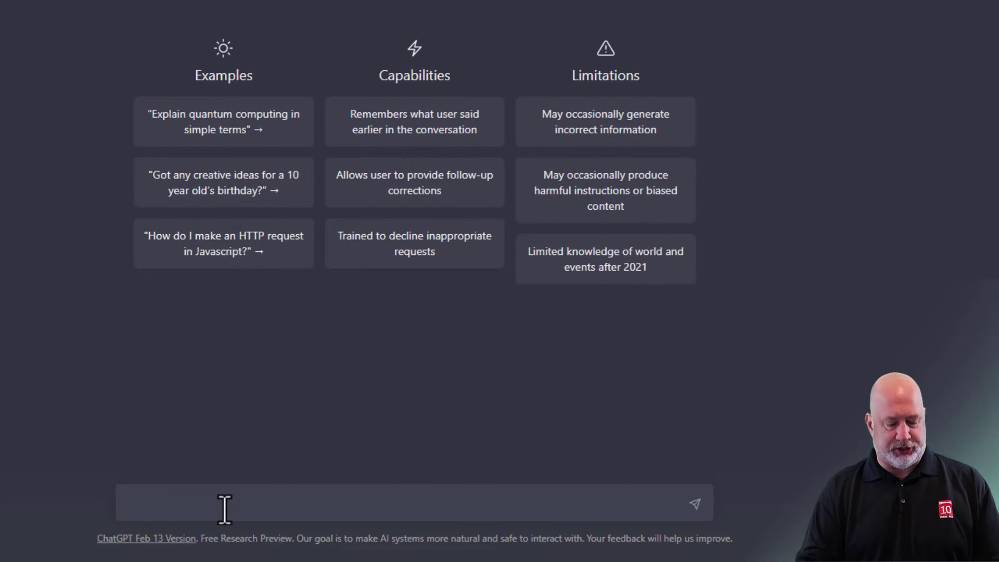
Paste the saved 'Hey, can you help me…' video-ideas request from clipboard history and send it.
{"action": "key", "text": "super+v"}
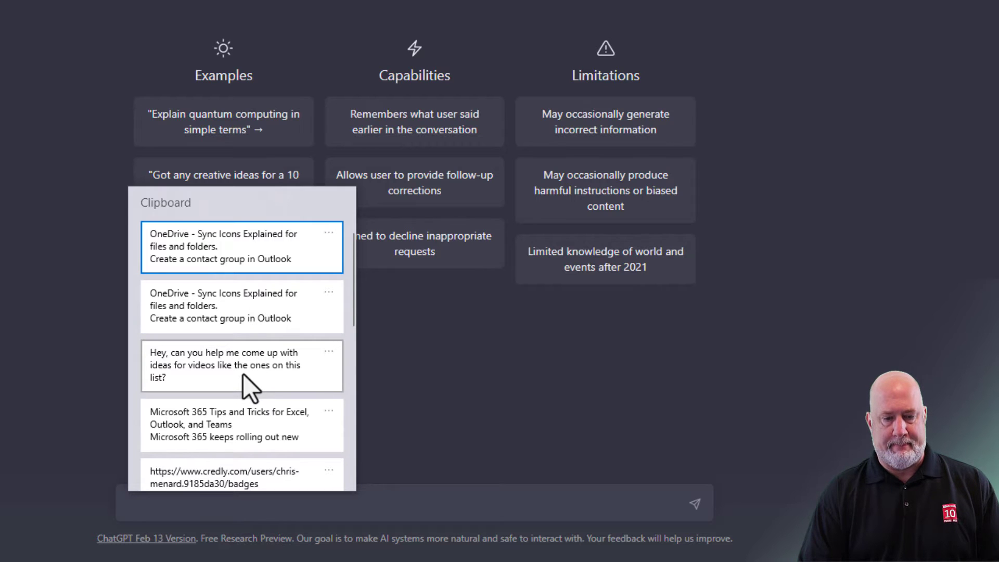
{"action": "left_click", "coordinate": [242, 374]}
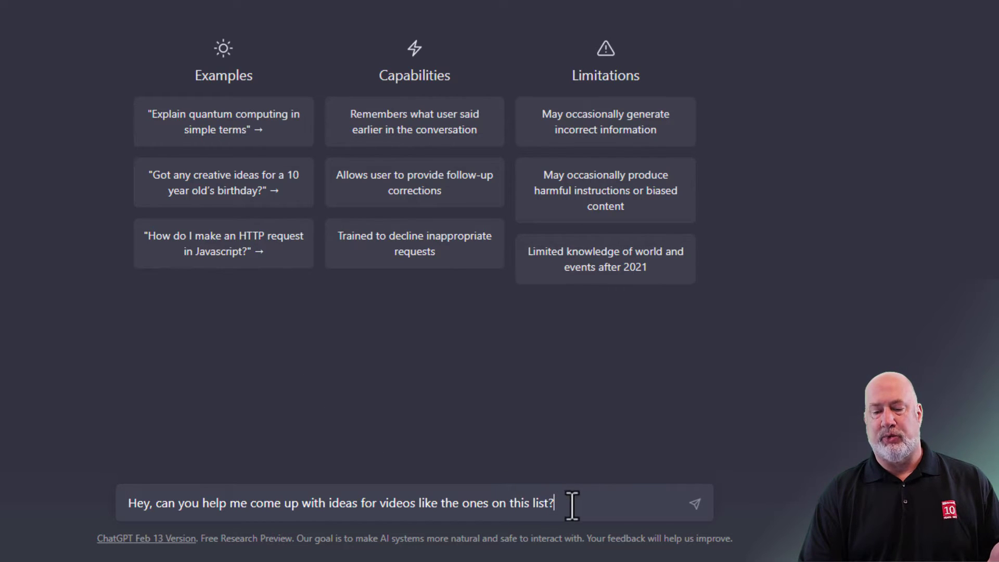
{"action": "left_click", "coordinate": [695, 504]}
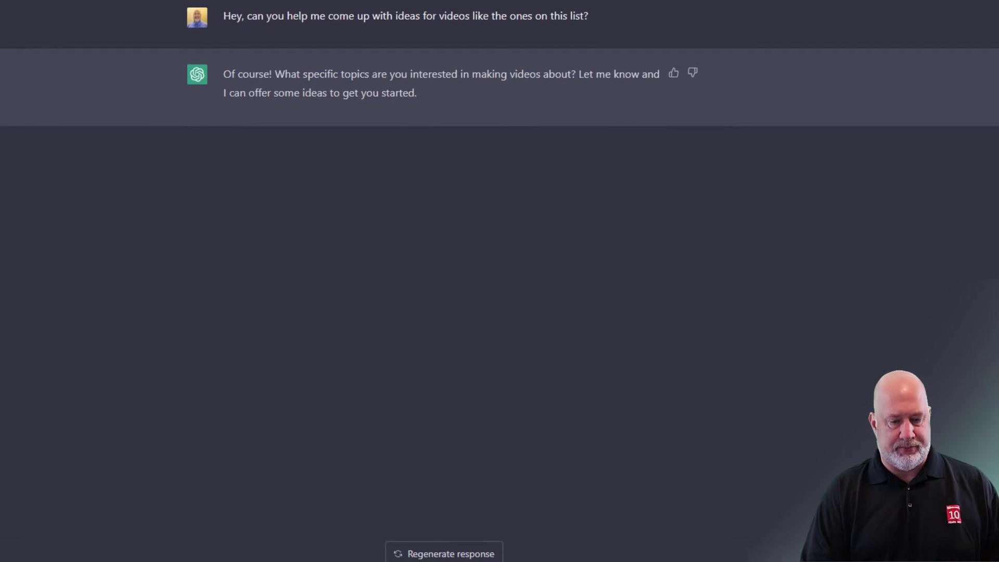
Paste and send the eight video titles from clipboard history, getting ten tutorial ideas back.
{"action": "key", "text": "super+v"}
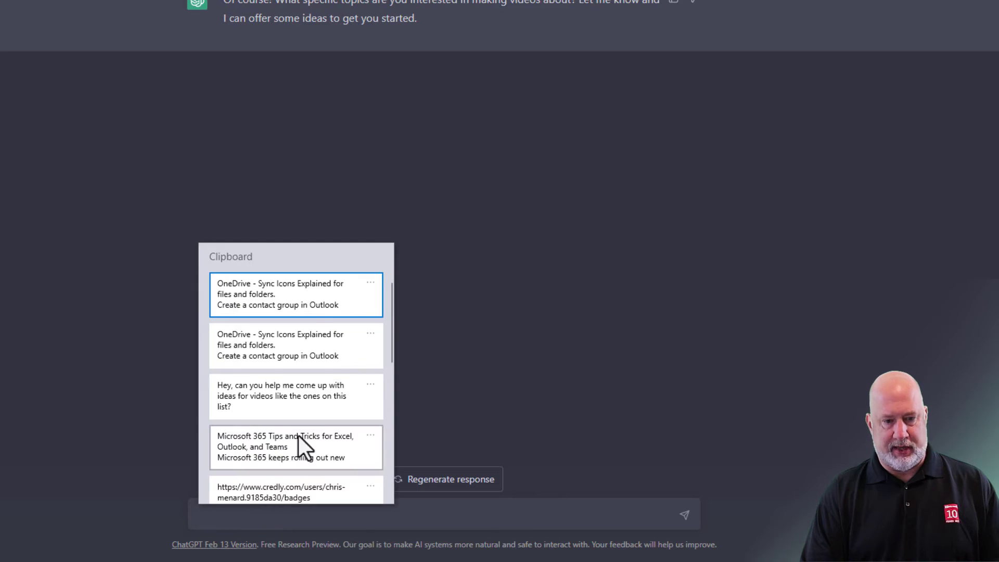
{"action": "left_click", "coordinate": [315, 301]}
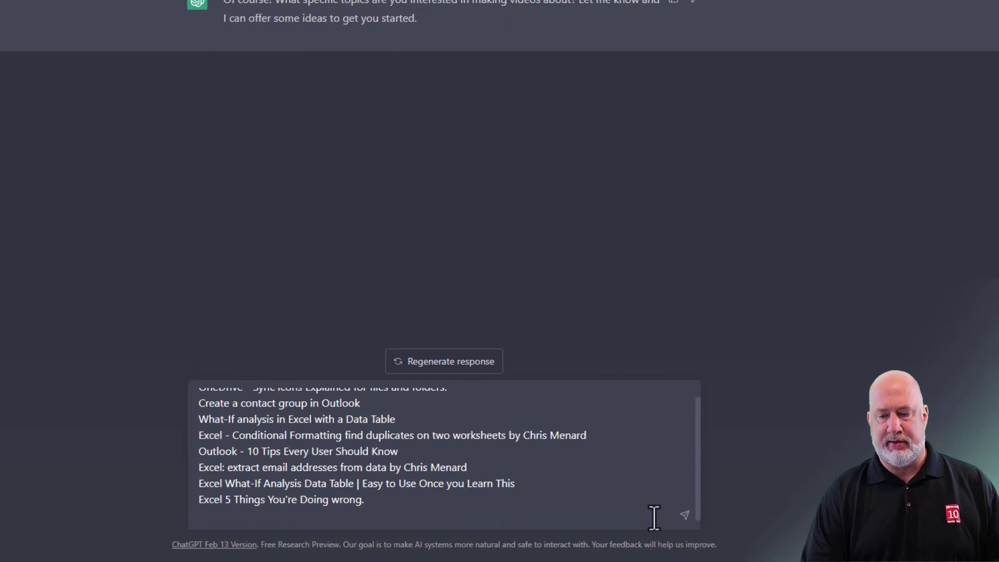
{"action": "left_click", "coordinate": [685, 516]}
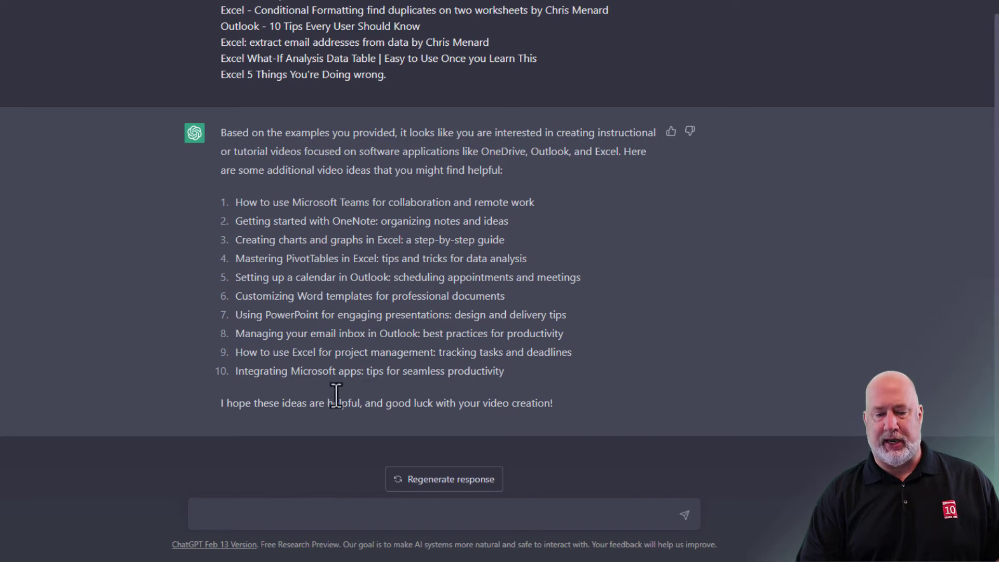
{"action": "left_click", "coordinate": [311, 513]}
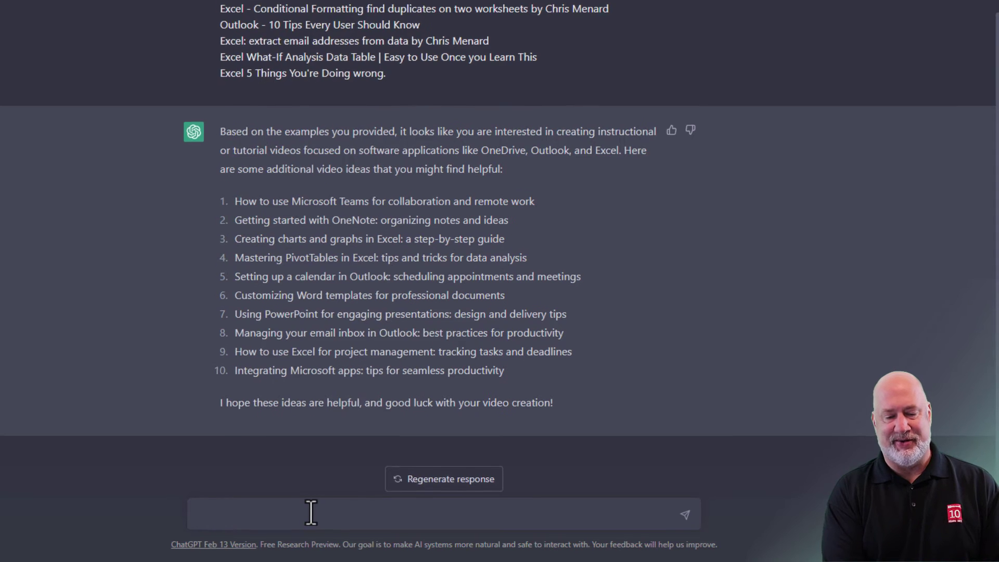
Type the Microsoft Teams training outline question in the message box and select it.
{"action": "type", "text": "Can you give me a training outline for Microsoft Tea"}
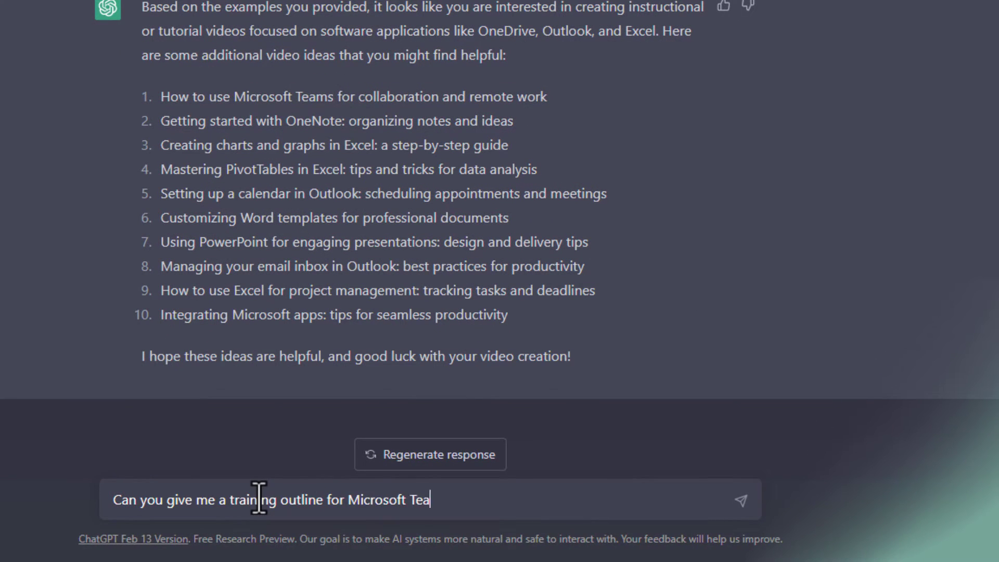
{"action": "type", "text": "ms?"}
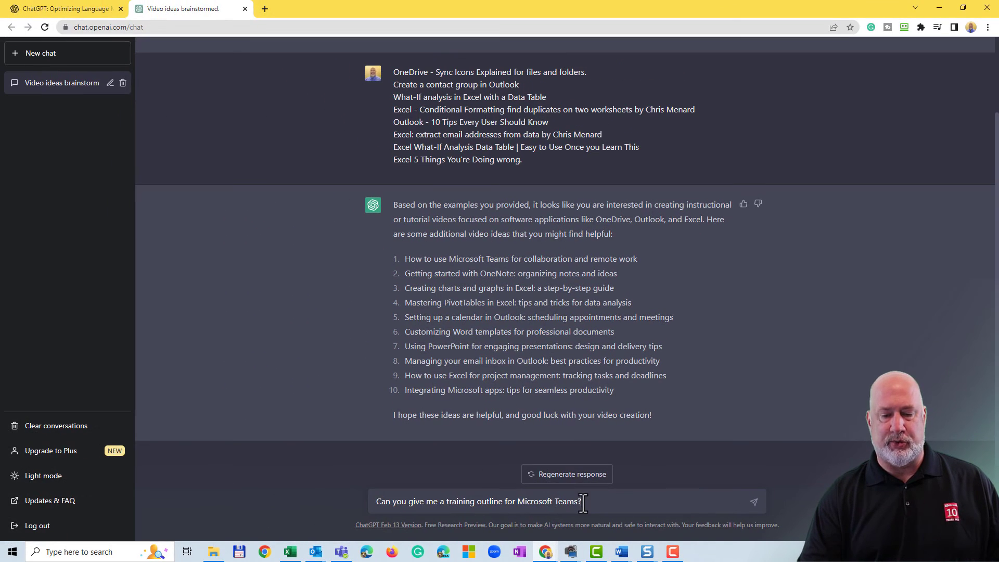
{"action": "left_click_drag", "start_coordinate": [583, 501], "coordinate": [355, 495]}
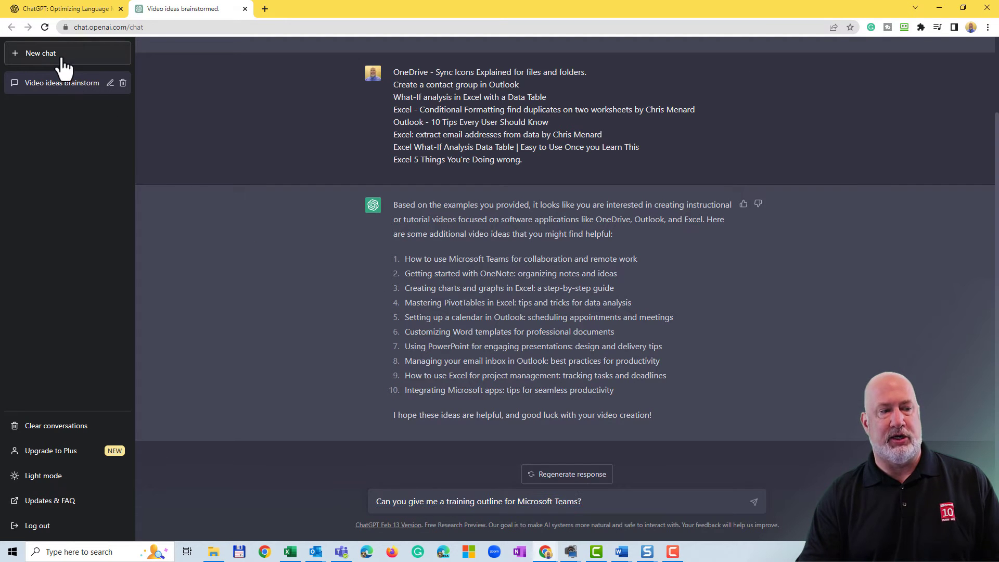
Send the Teams outline question in a new chat and receive the nine-section outline.
{"action": "left_click", "coordinate": [21, 53]}
{"action": "key", "text": "Return"}
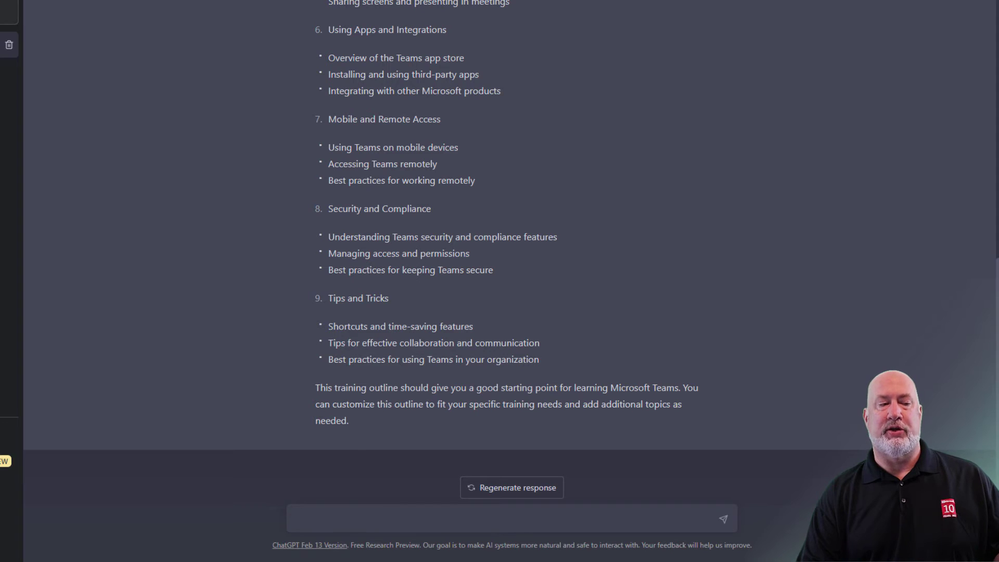
Ask a new chat about famous US tax cases, stopping after Capone, Snipes and Stewart.
{"action": "left_click", "coordinate": [7, 10]}
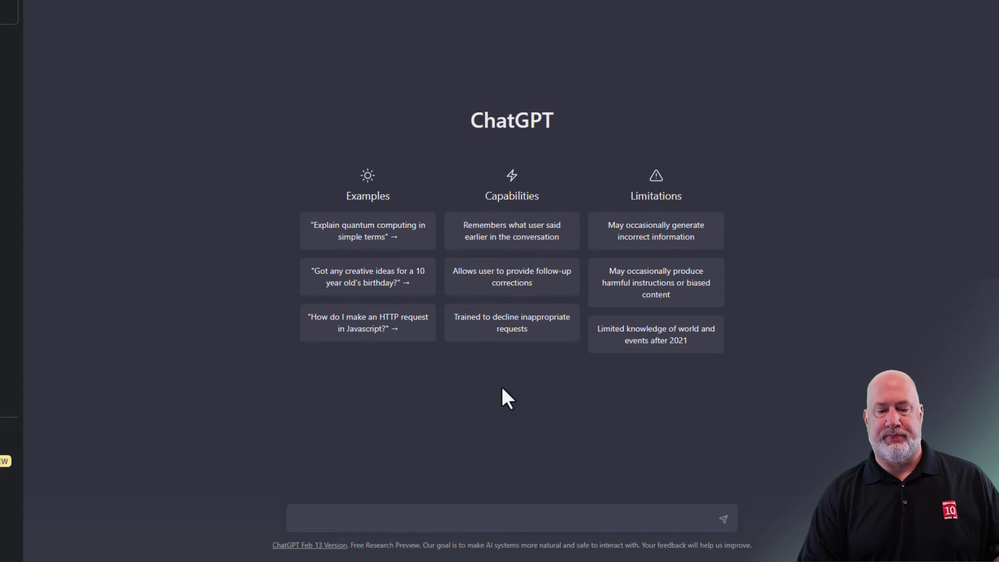
{"action": "left_click", "coordinate": [440, 517]}
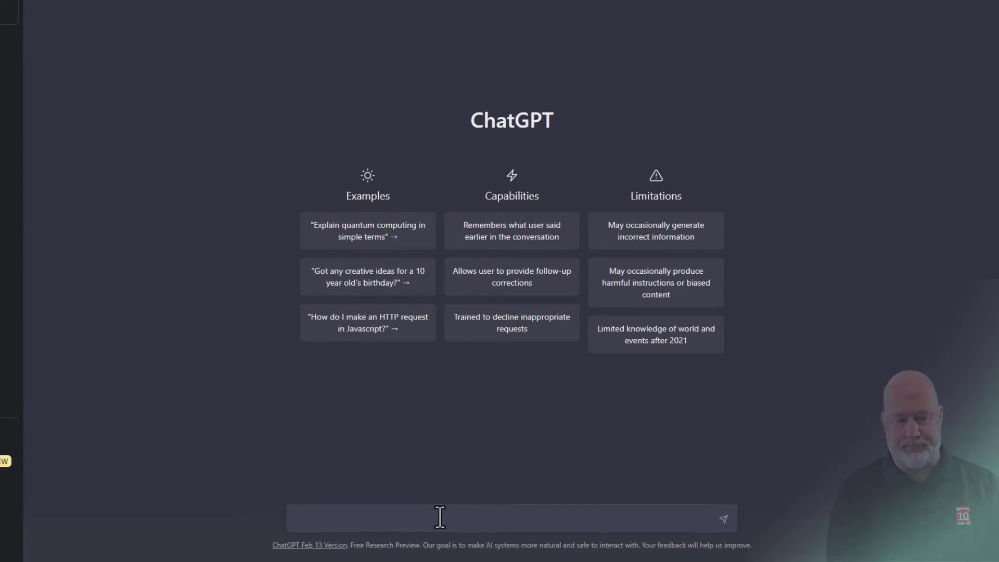
{"action": "type", "text": "Can you tell me what tax cas"}
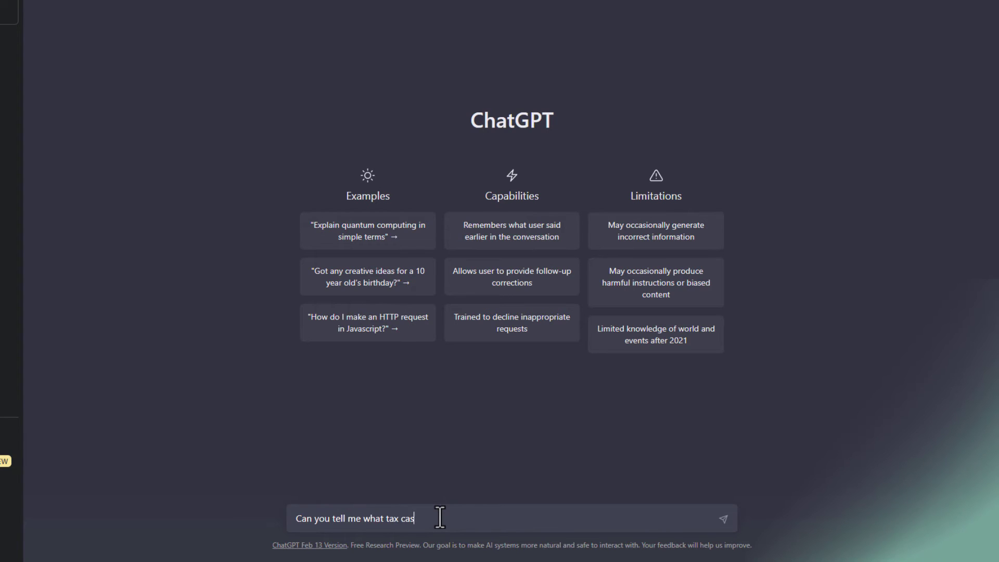
{"action": "type", "text": "US?"}
{"action": "key", "text": "Return"}
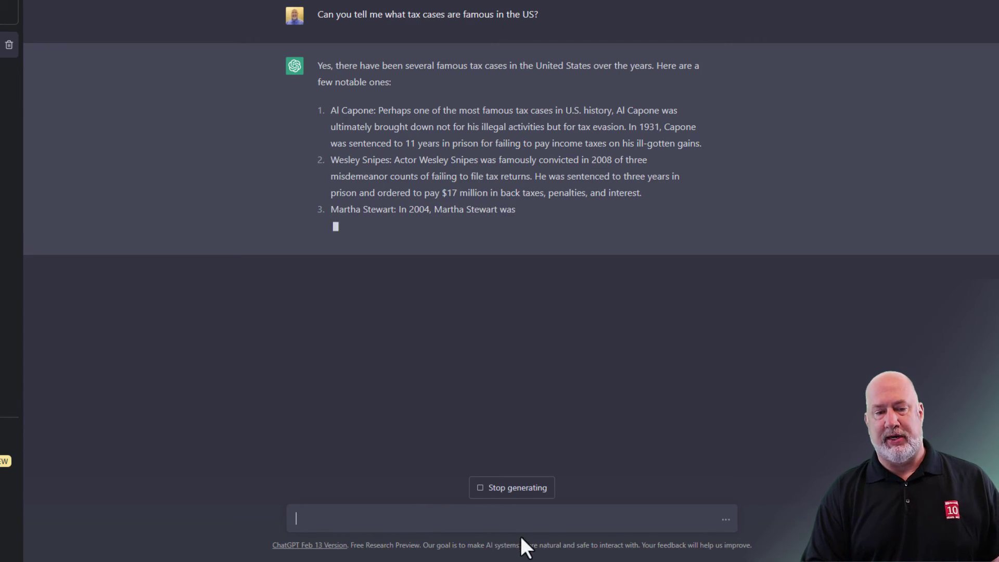
{"action": "left_click", "coordinate": [511, 494]}
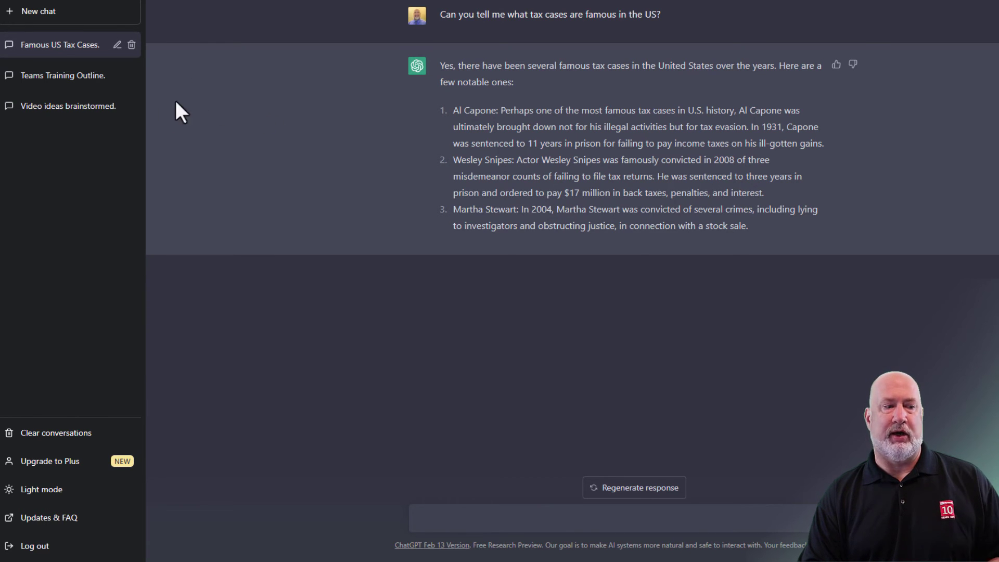
Delete the Teams Training Outline and Famous US Tax Cases chats via their trash icons.
{"action": "left_click", "coordinate": [115, 83]}
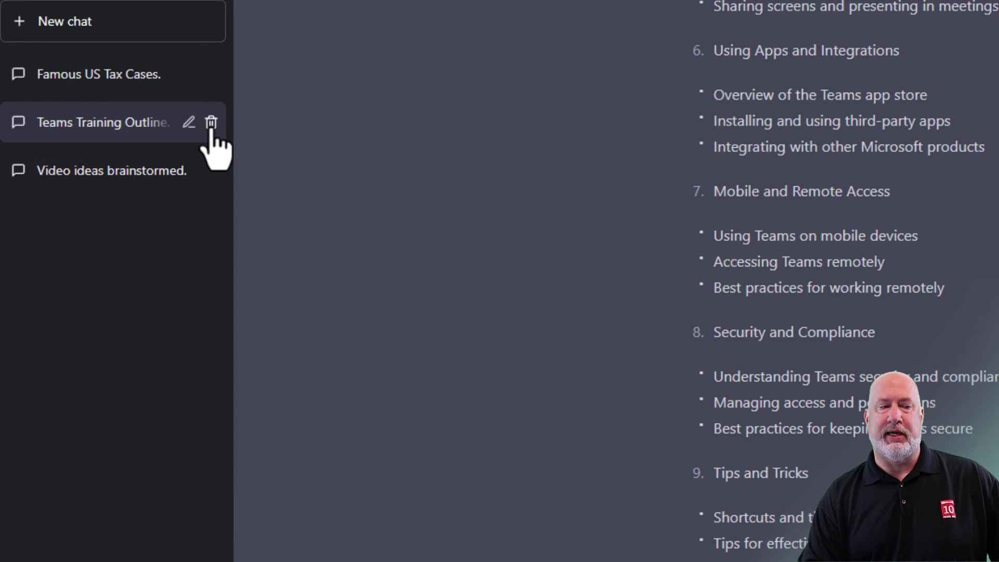
{"action": "left_click", "coordinate": [211, 123]}
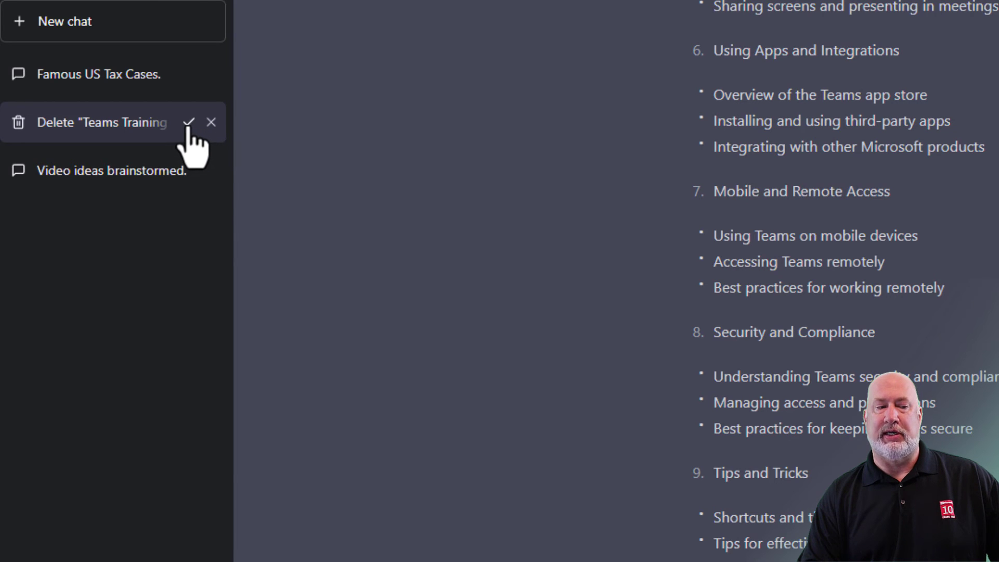
{"action": "left_click", "coordinate": [188, 123]}
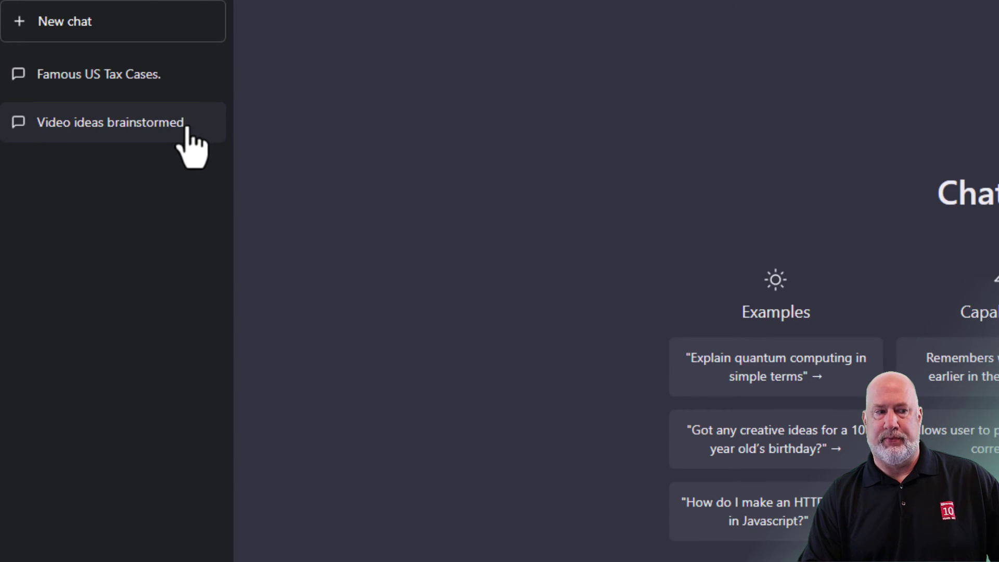
{"action": "left_click", "coordinate": [199, 83]}
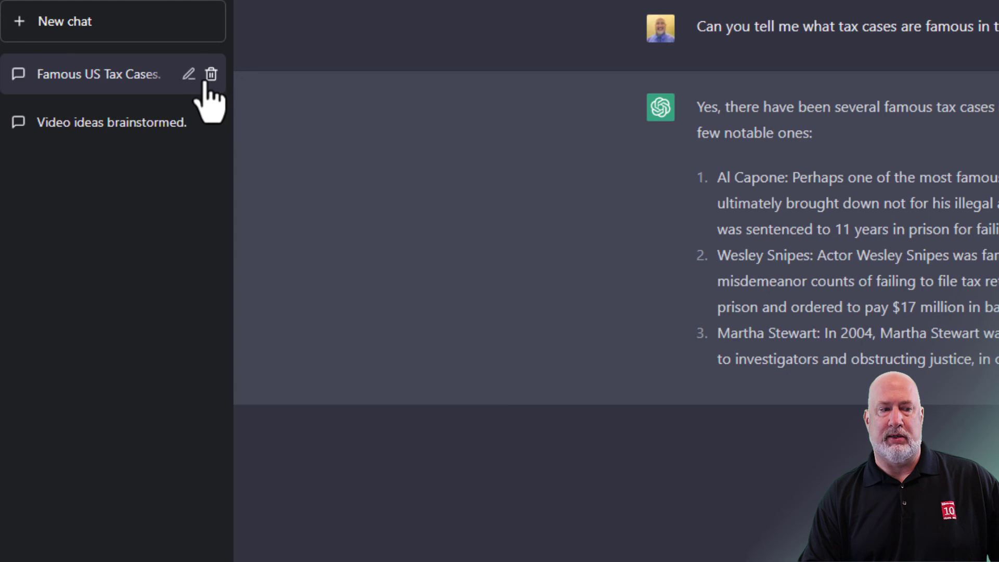
{"action": "left_click", "coordinate": [205, 80]}
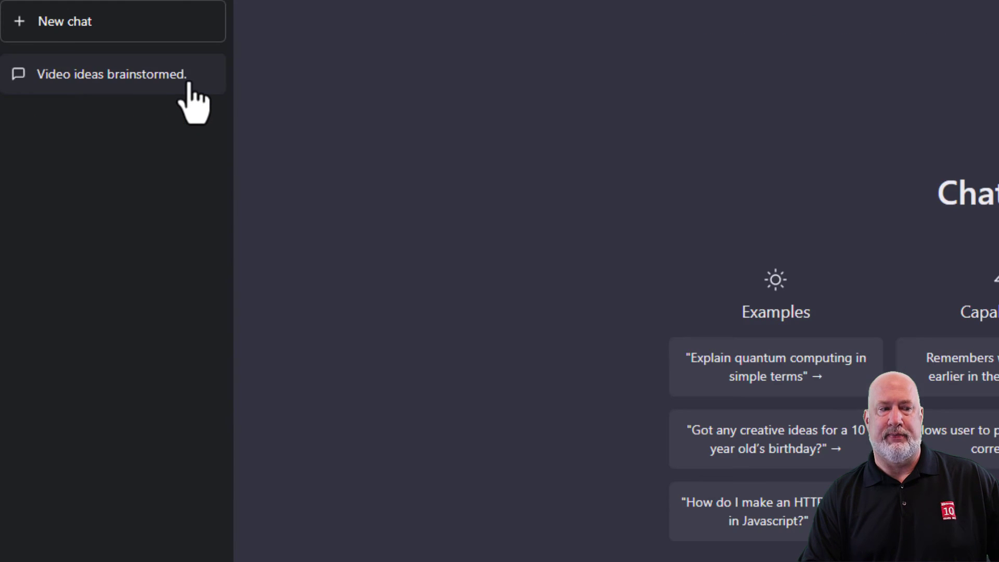